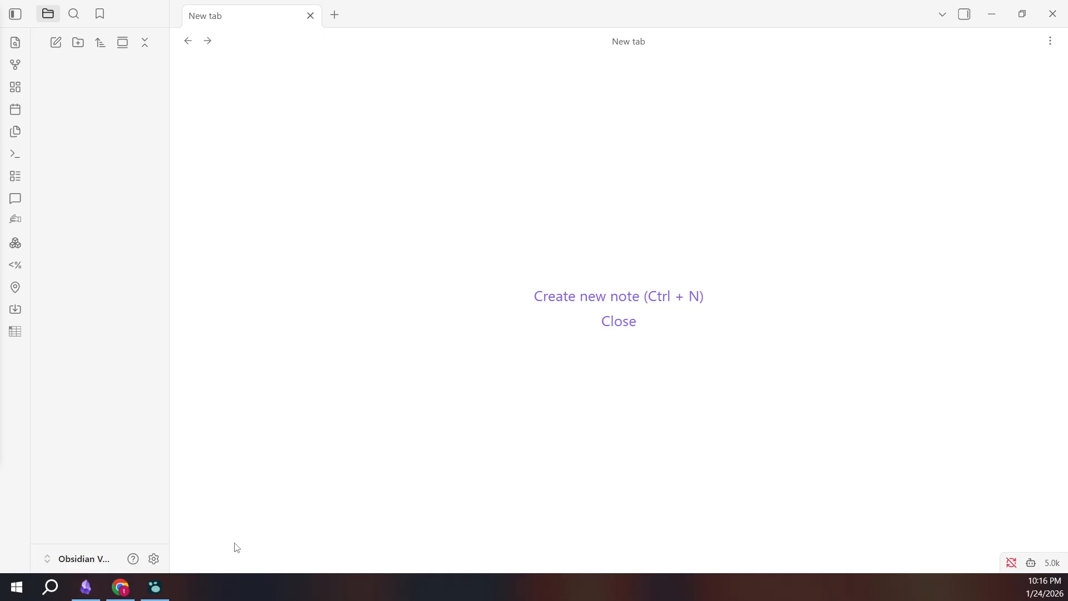
Switch to Chrome to view the Windows download option on the Logseq website, and return to Obsidian
click(121, 587)
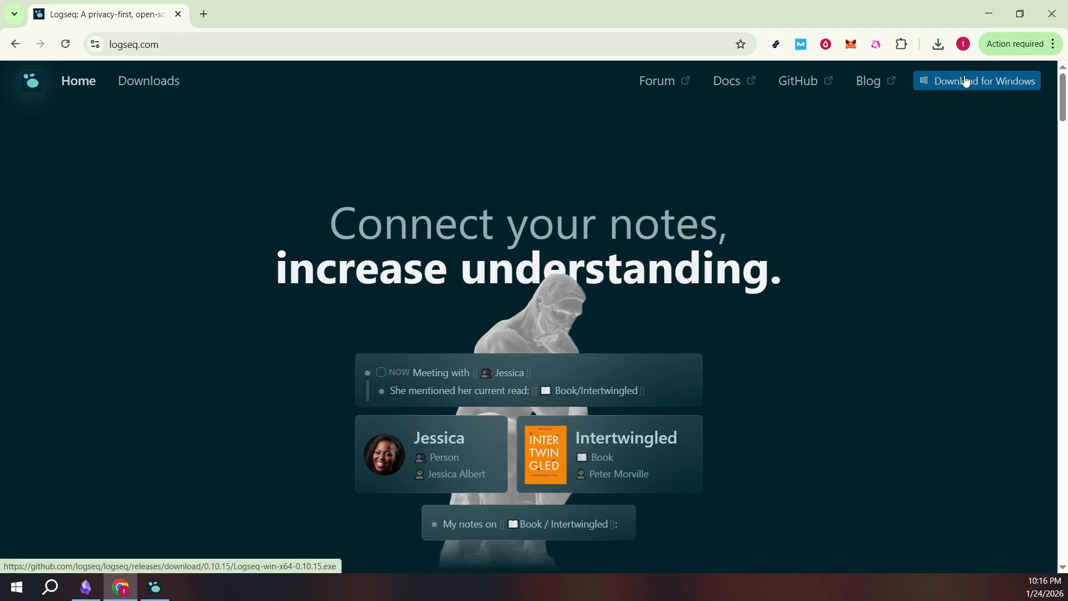
click(989, 14)
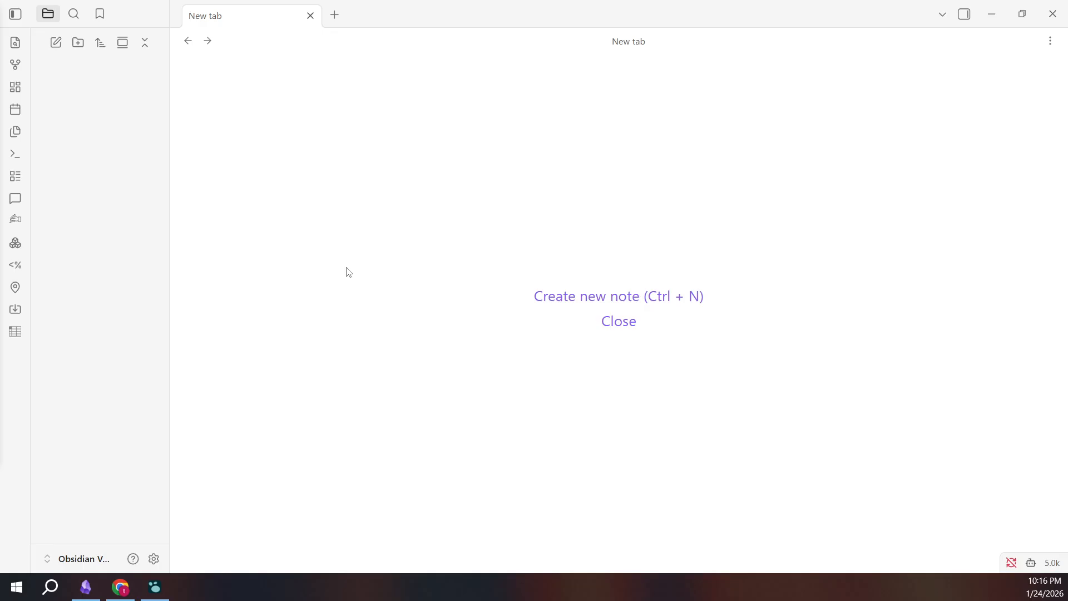
click(414, 239)
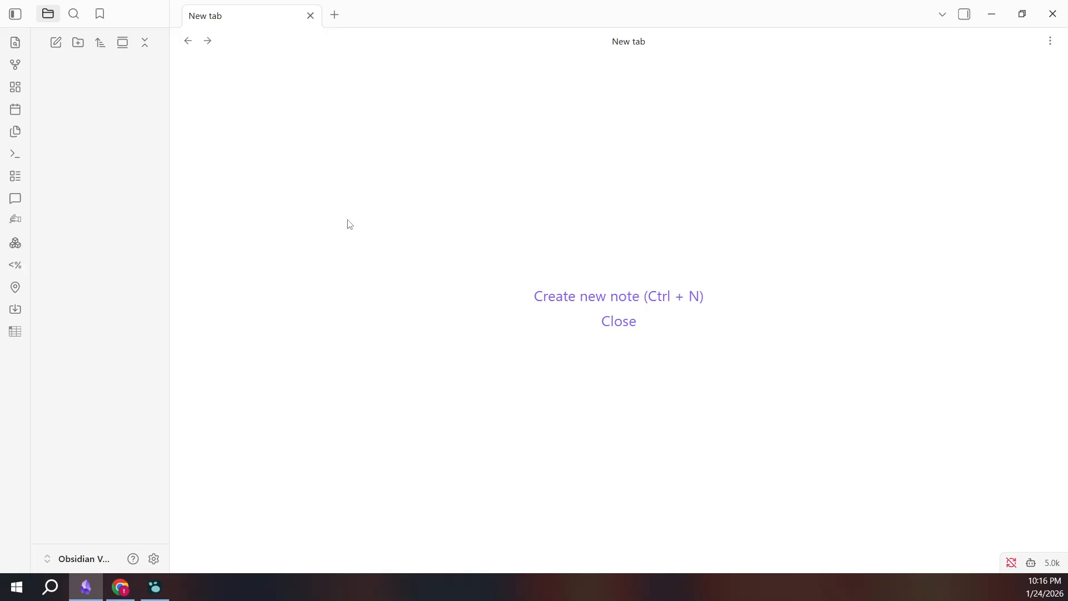
Create a new folder named LogSeq in the Obsidian vault
click(77, 44)
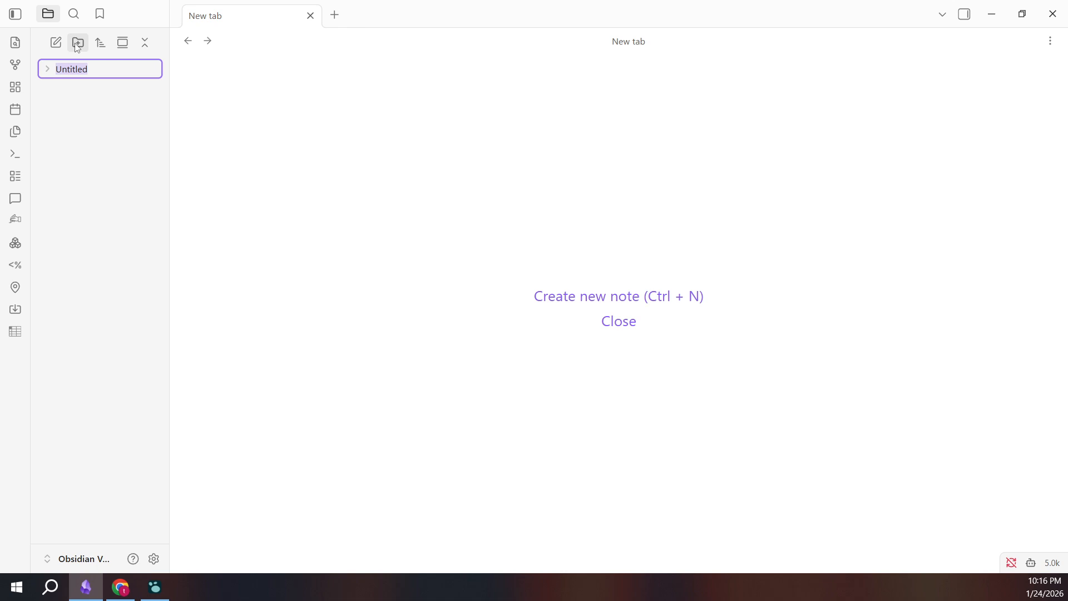
text(LogSeq)
key(Return)
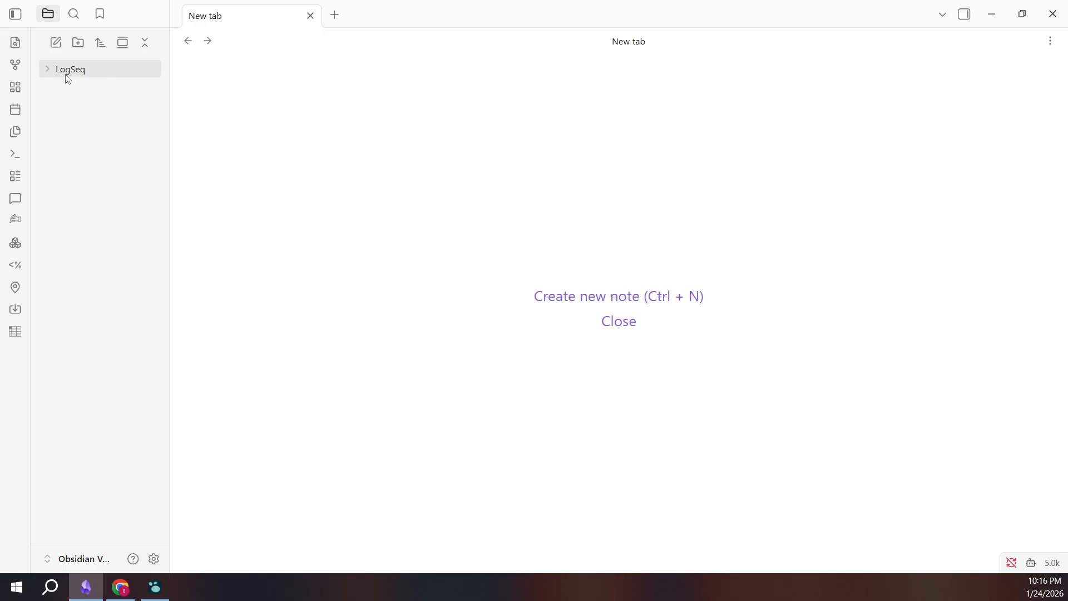
Show the LogSeq folder in the system explorer, open it and copy its full path
right_click(123, 71)
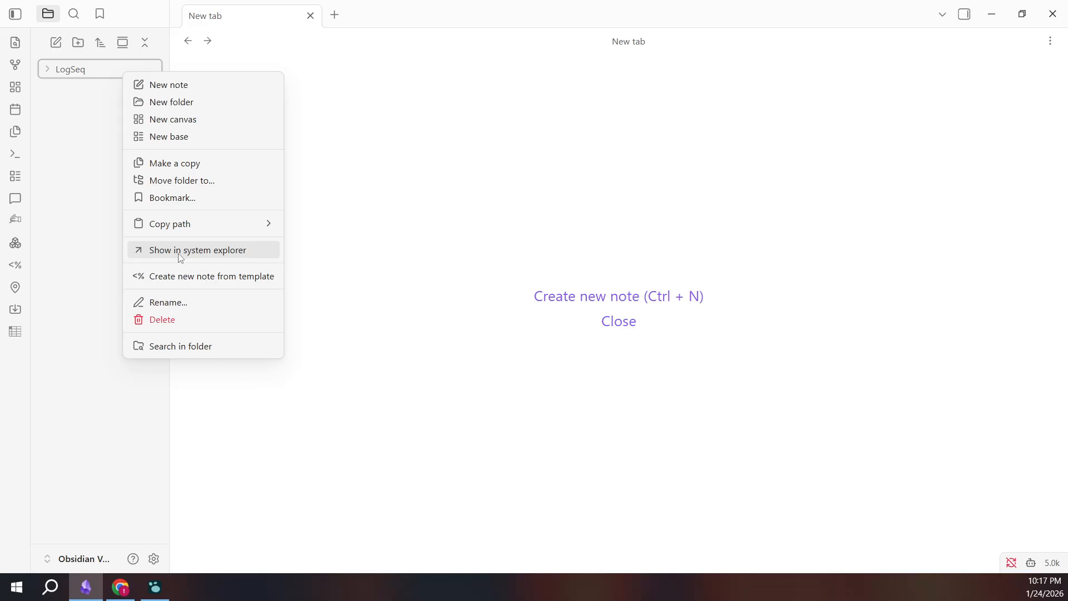
click(201, 251)
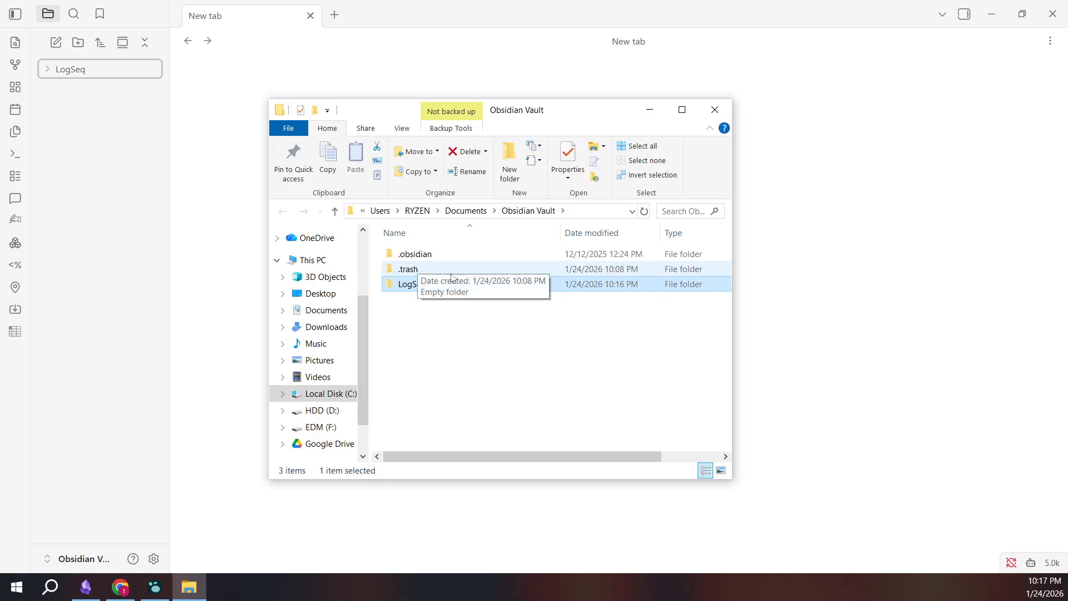
double_click(562, 289)
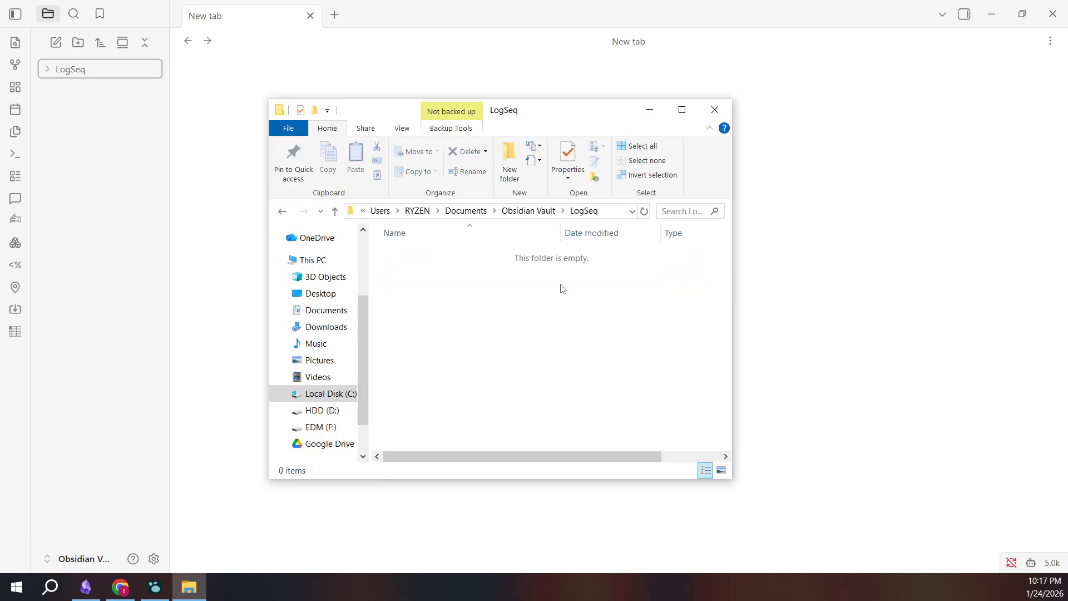
click(610, 212)
key(ctrl+c)
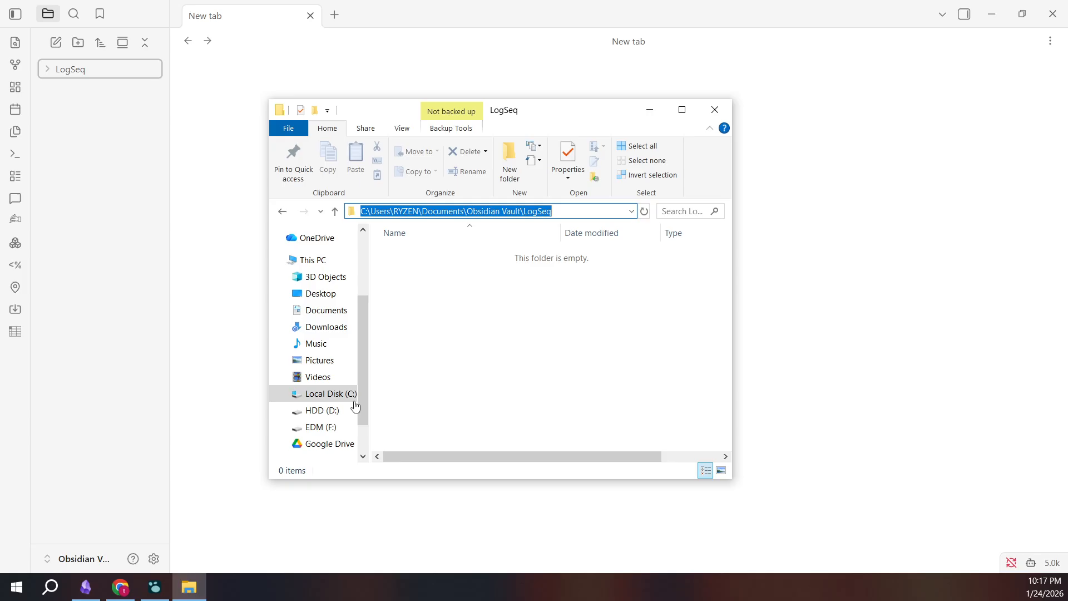
click(195, 407)
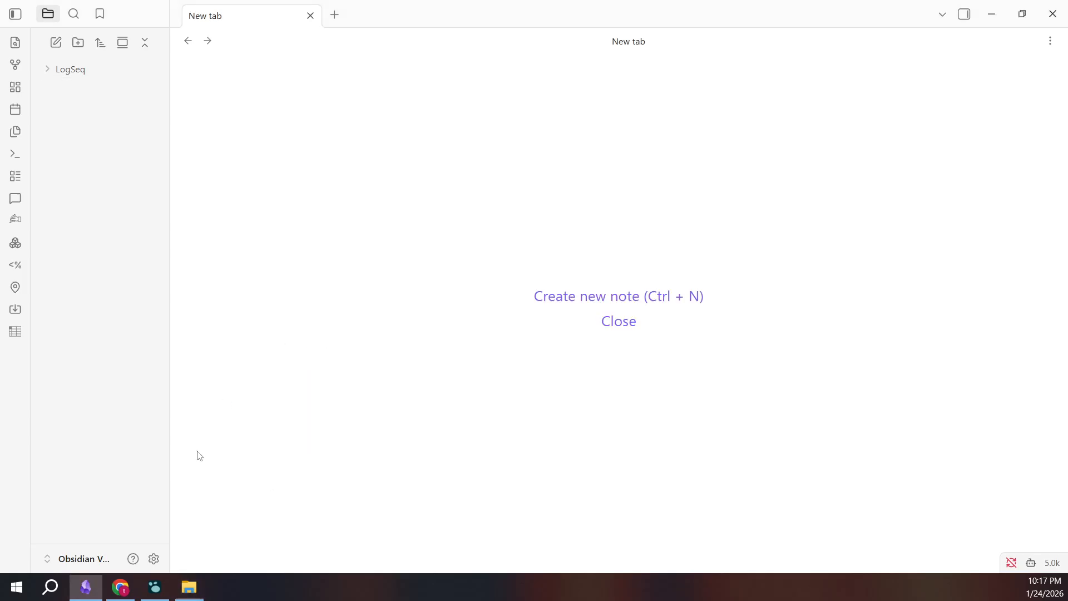
Switch to Logseq and add the LogSeq folder inside Obsidian Vault as its graph, dismissing the extra folder chooser
click(154, 587)
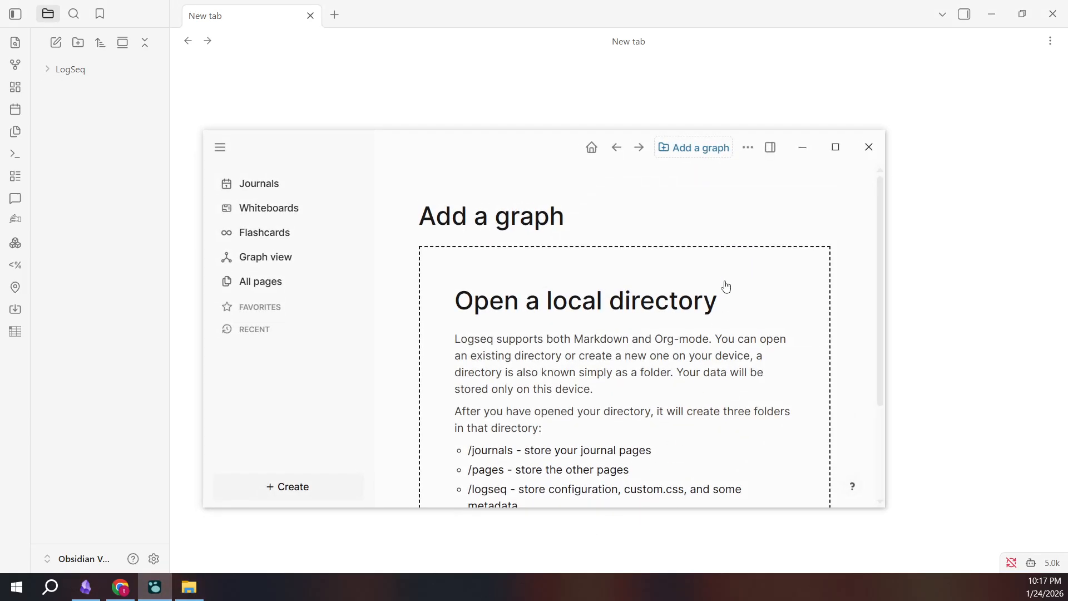
click(706, 153)
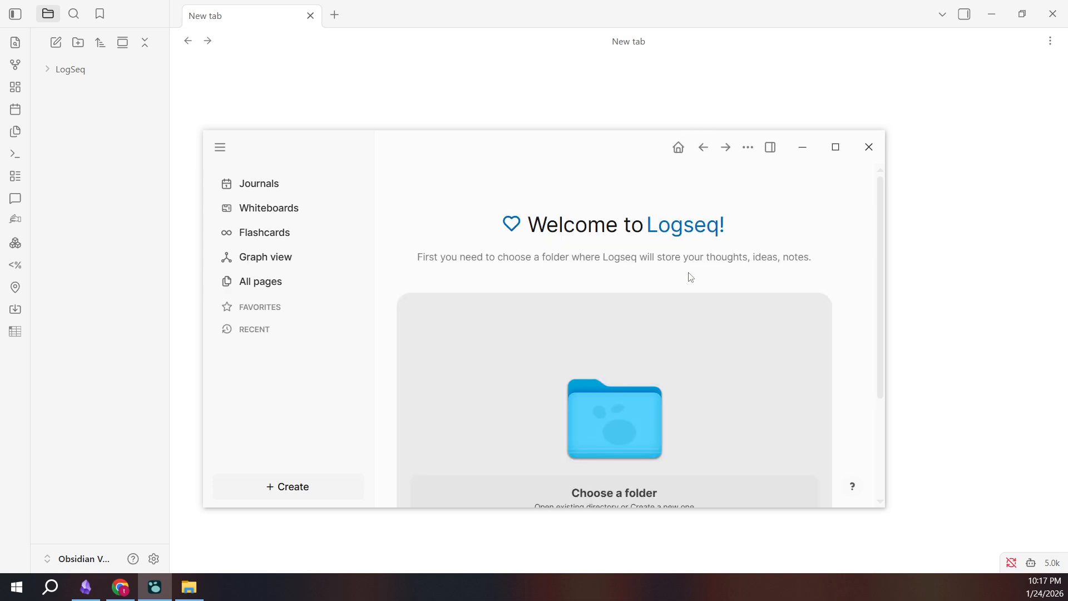
scroll(715, 311, down, 2)
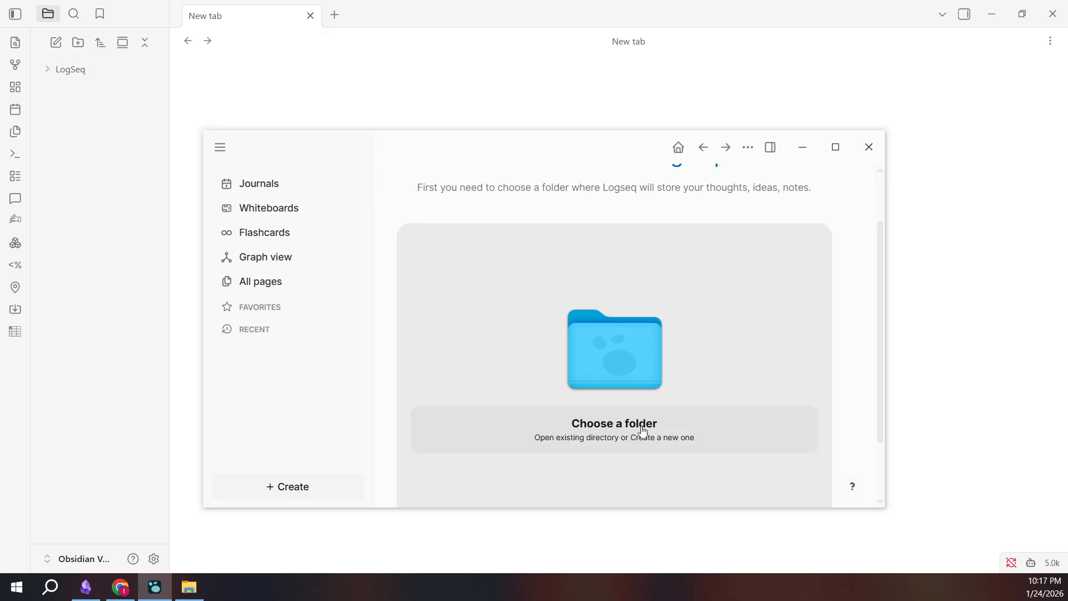
click(680, 432)
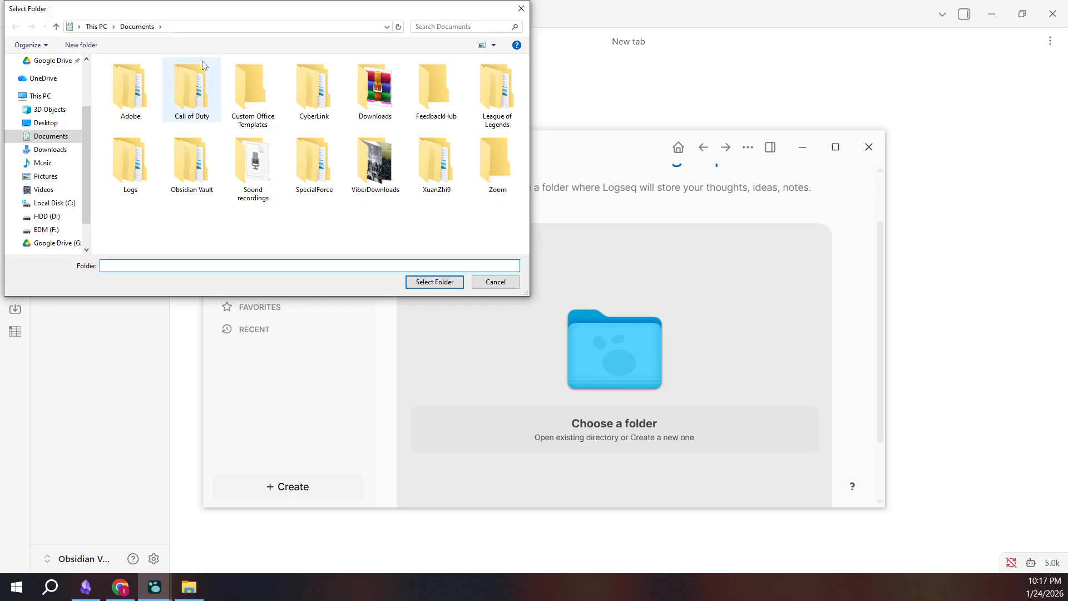
click(190, 27)
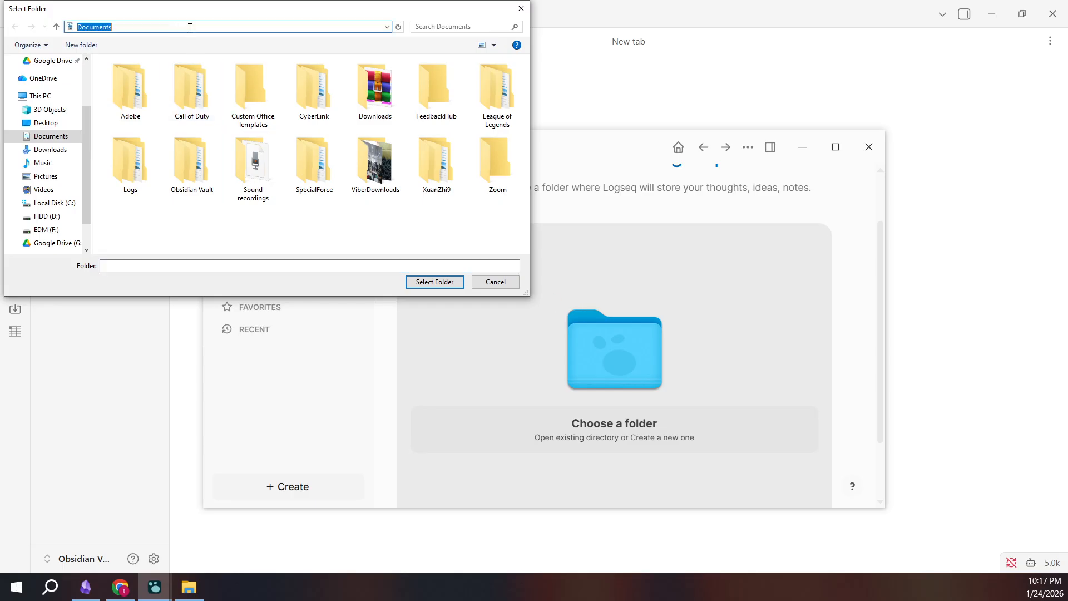
key(ctrl+v)
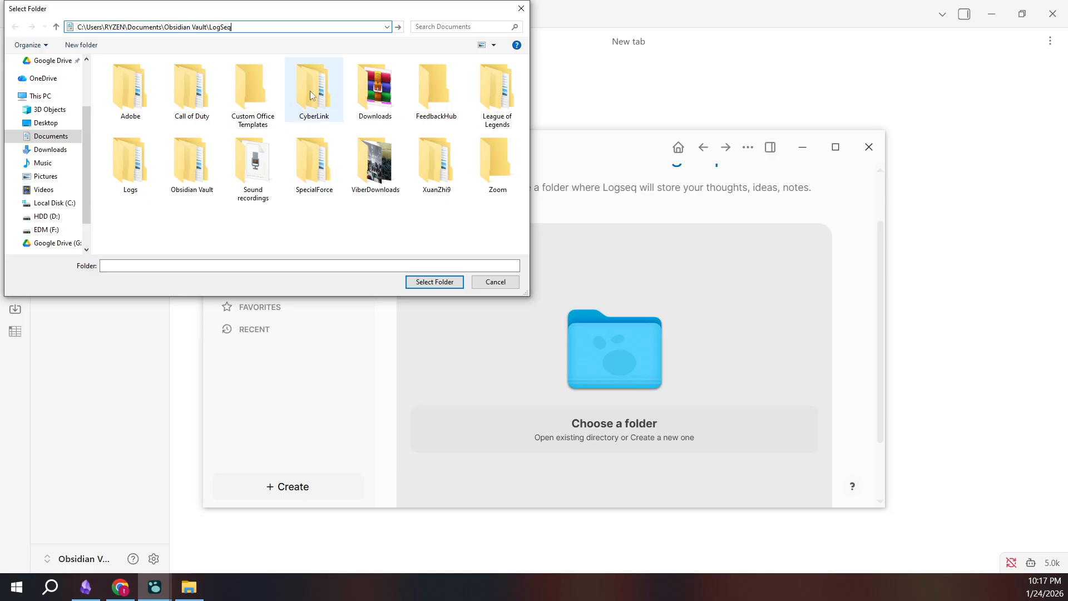
key(Return)
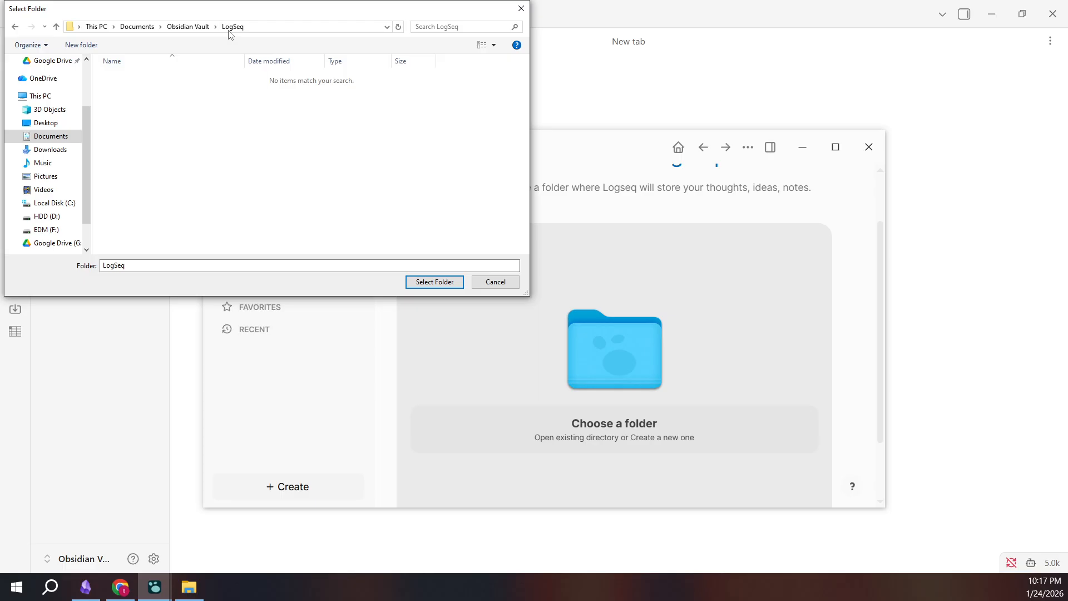
click(192, 27)
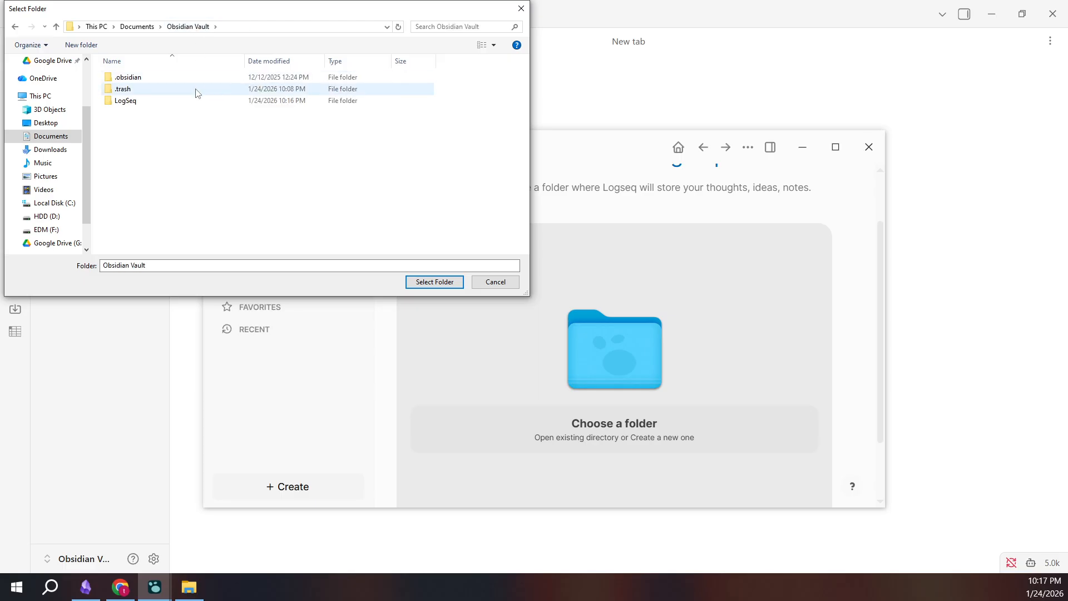
click(176, 102)
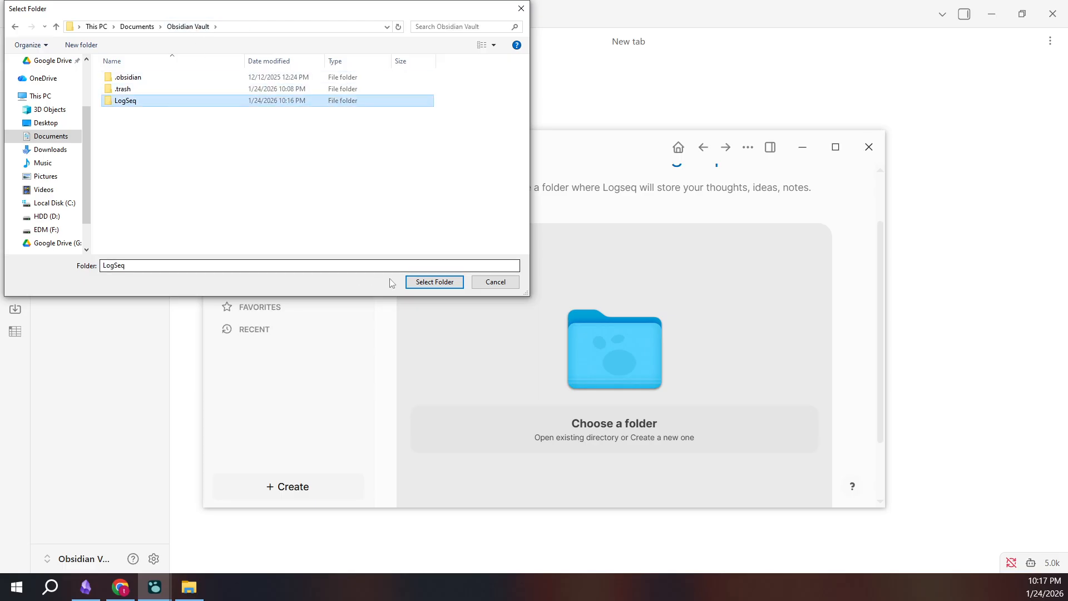
click(435, 283)
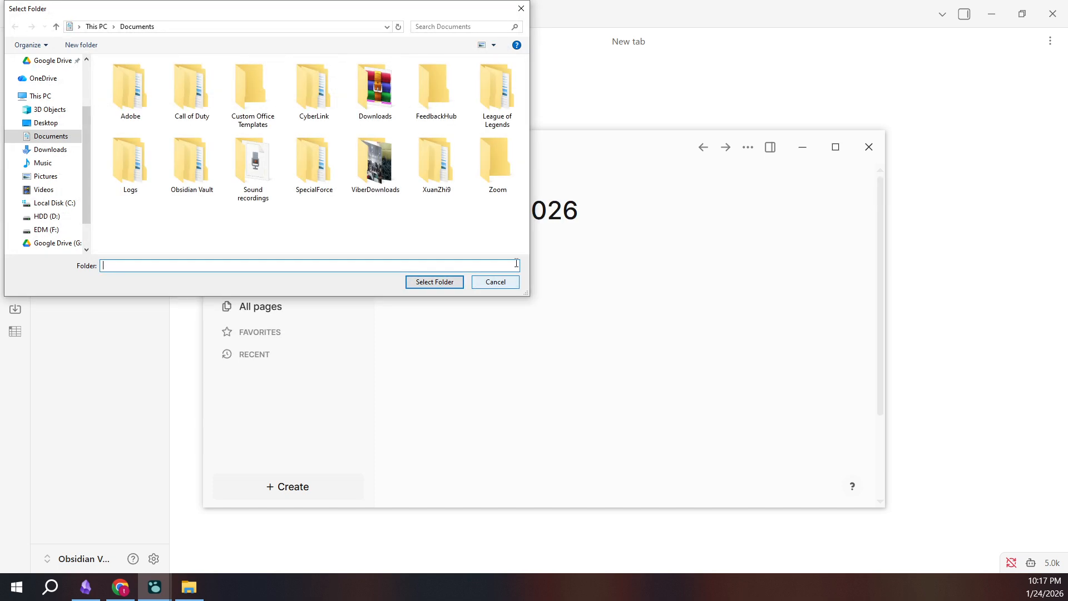
click(521, 9)
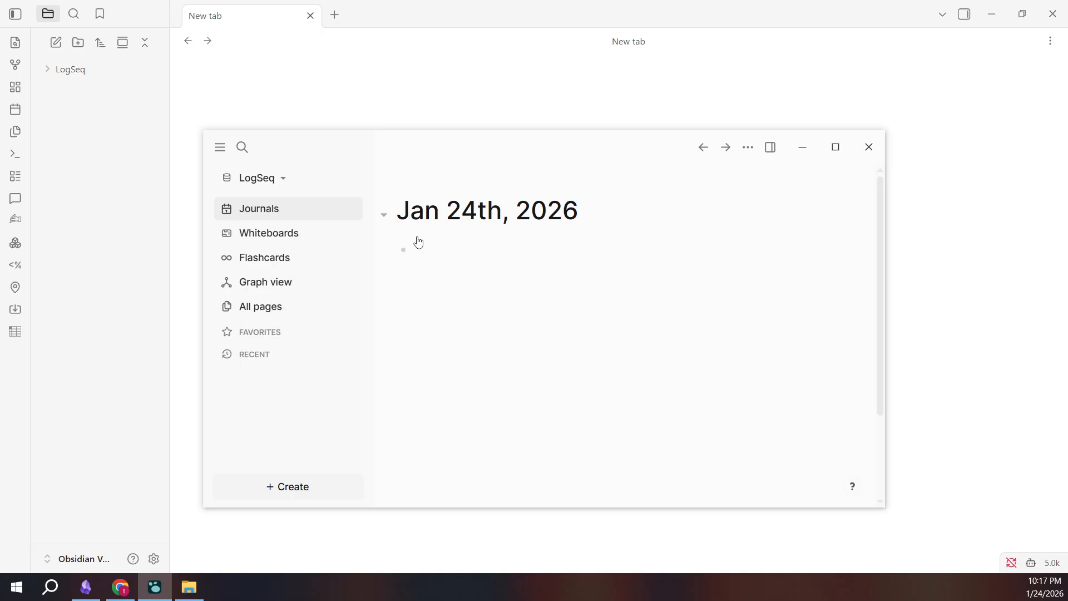
Write "Test" as the first bullet of the Jan 24th, 2026 journal page
click(474, 251)
text(Tesd)
key(BackSpace)
text(t)
Return to Obsidian and open the 2026_01_24 note in the LogSeq folder's journals subfolder
click(214, 96)
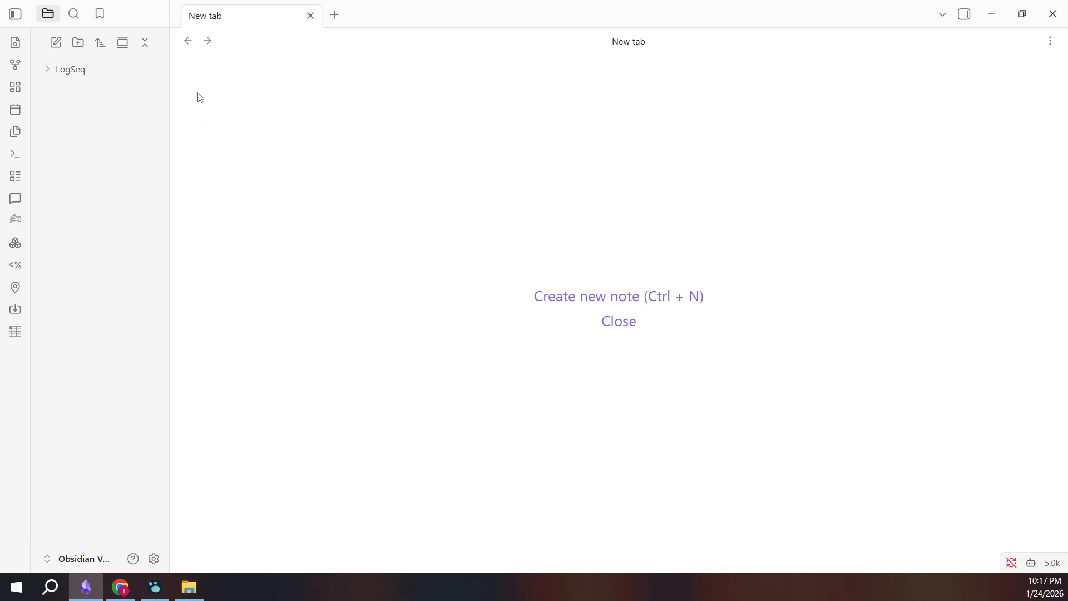
click(50, 72)
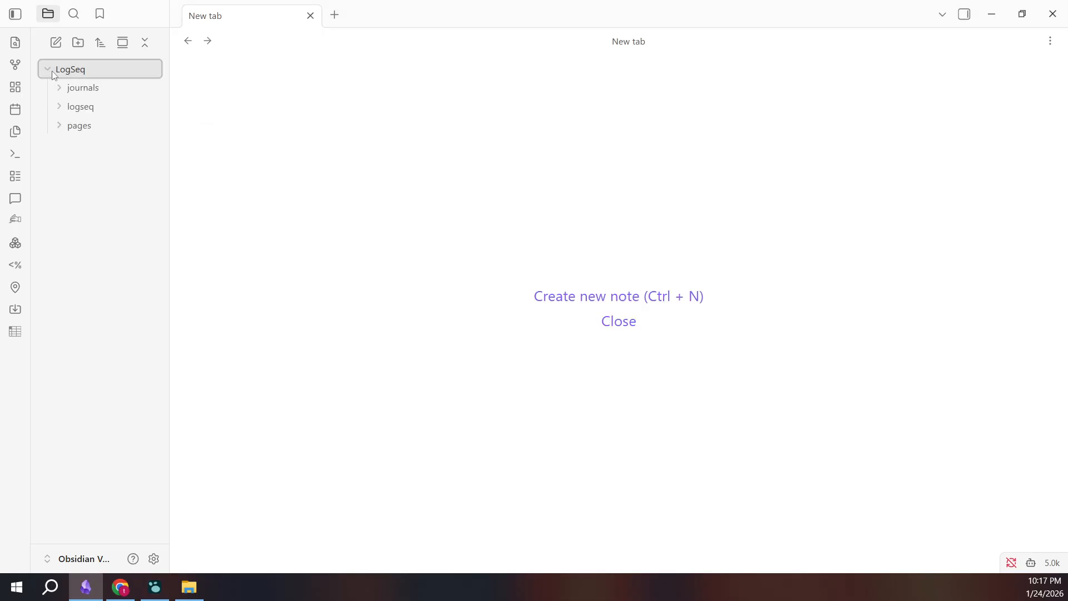
click(65, 87)
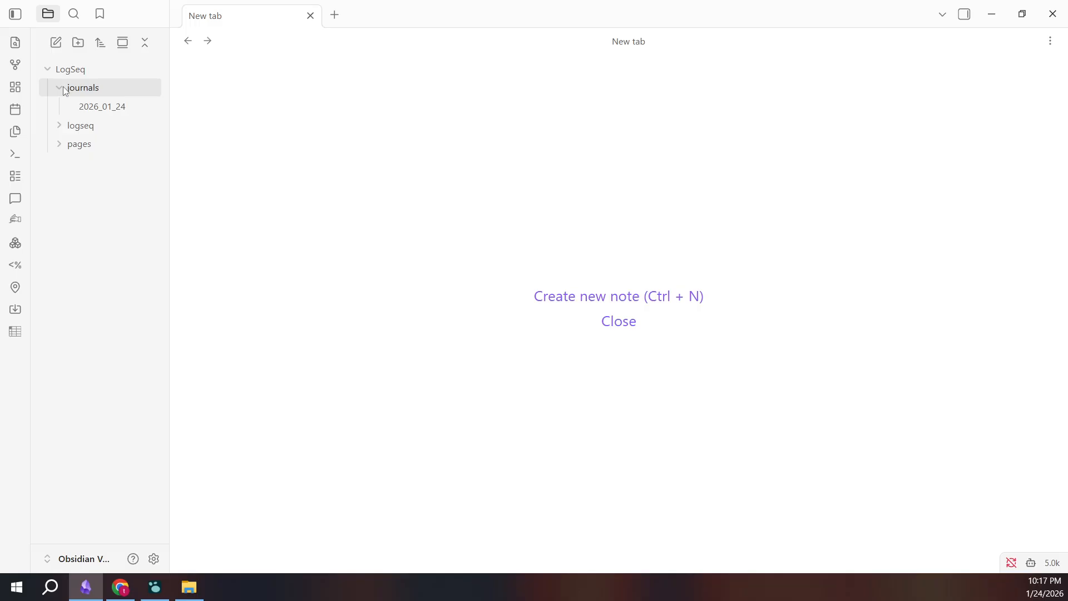
click(102, 105)
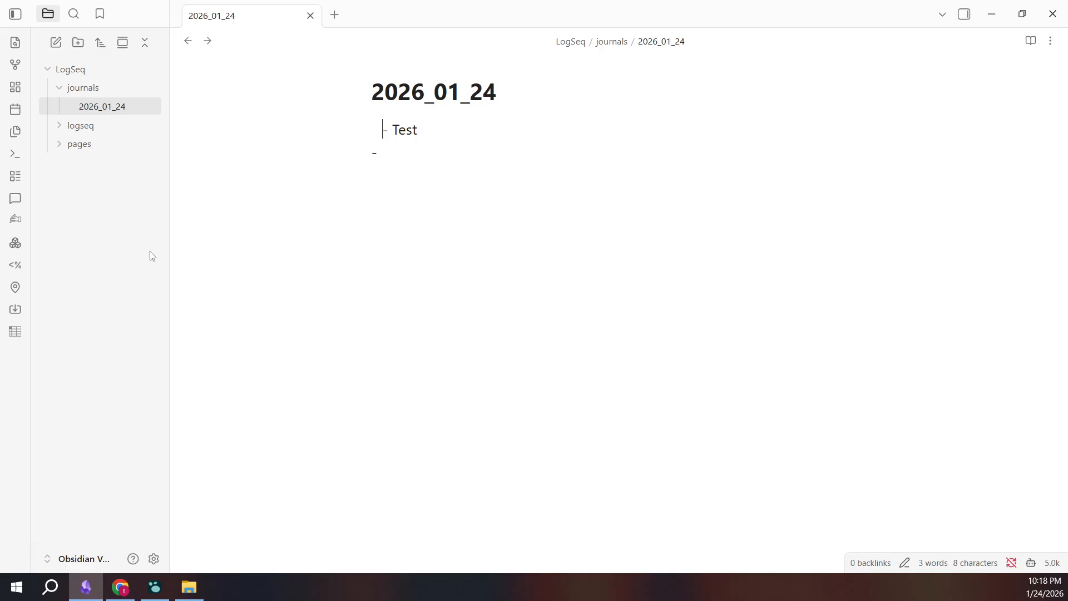
Switch to Logseq, move its window below the Obsidian note's text, and write "Choose 32" in the journal's second bullet
click(155, 587)
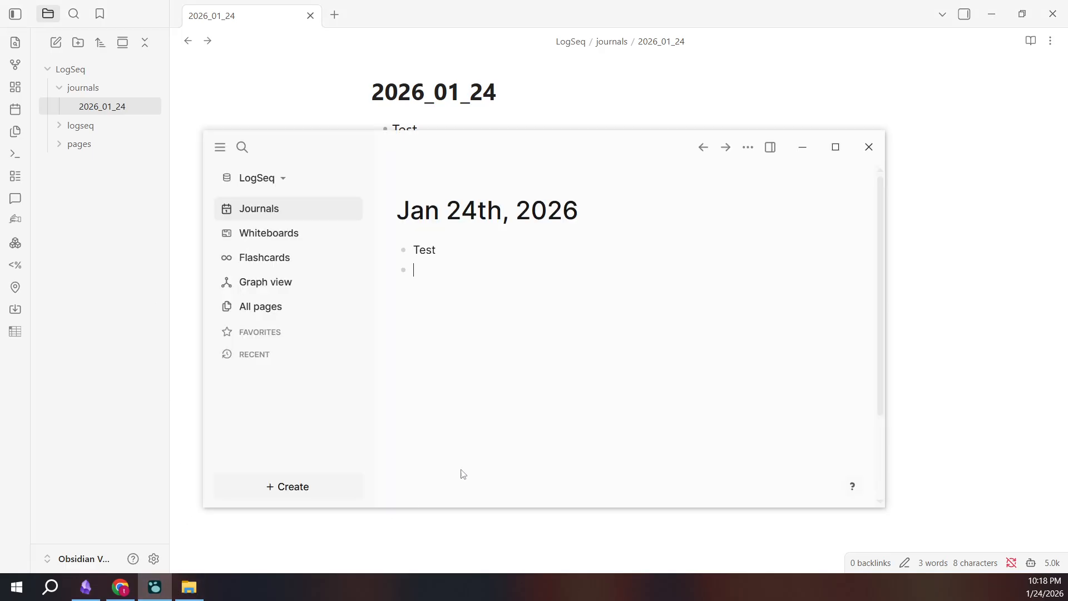
drag(553, 143, 556, 207)
text(Choose)
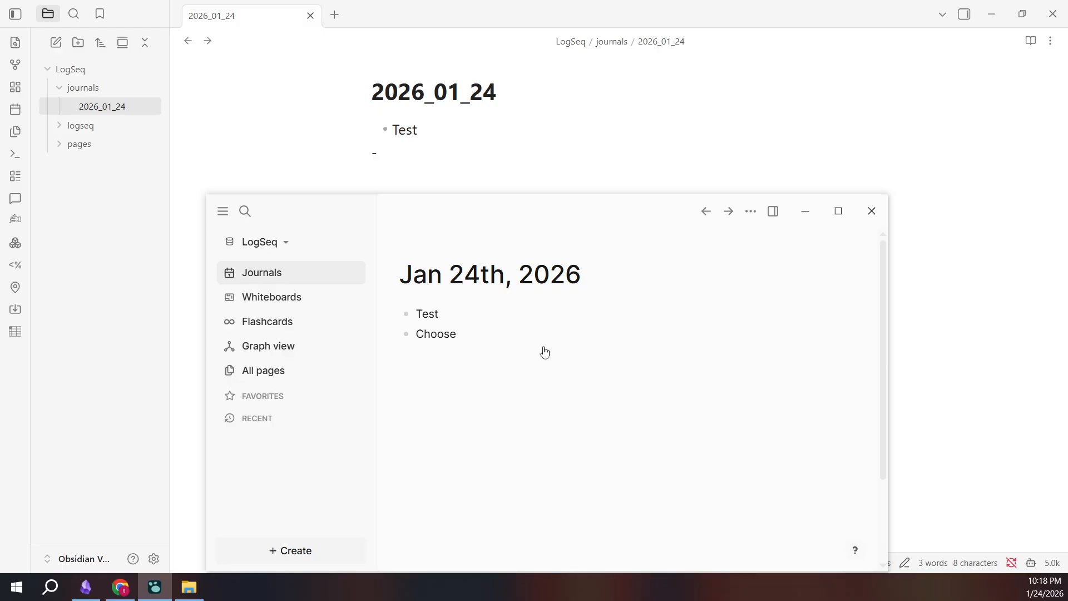
text(32)
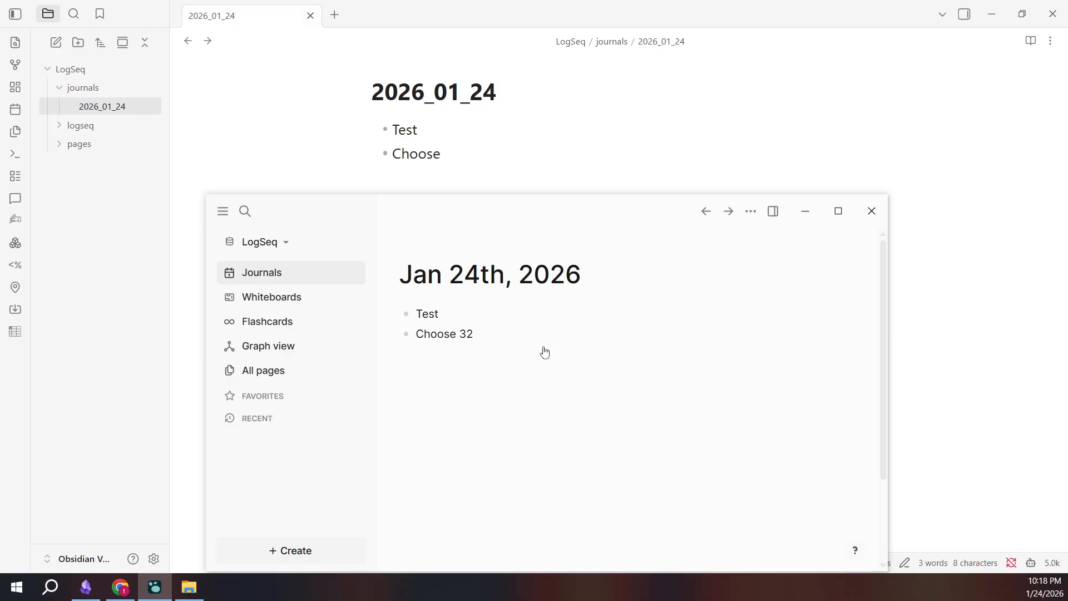